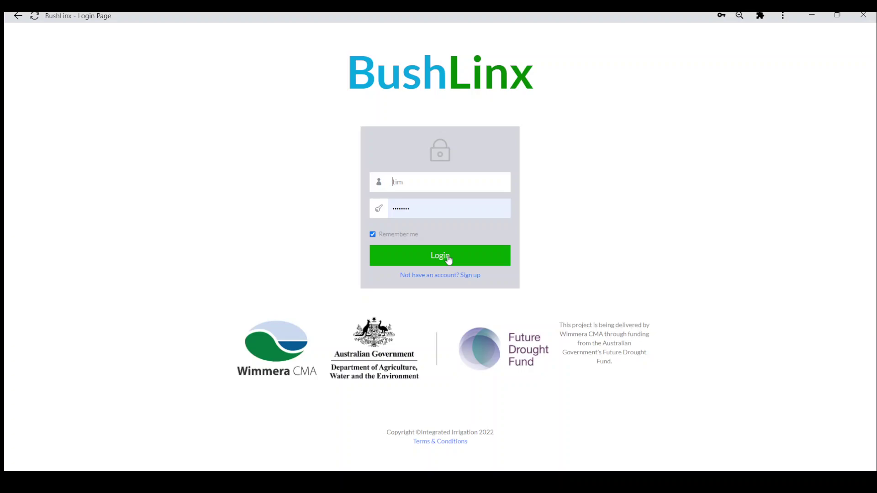
click(449, 258)
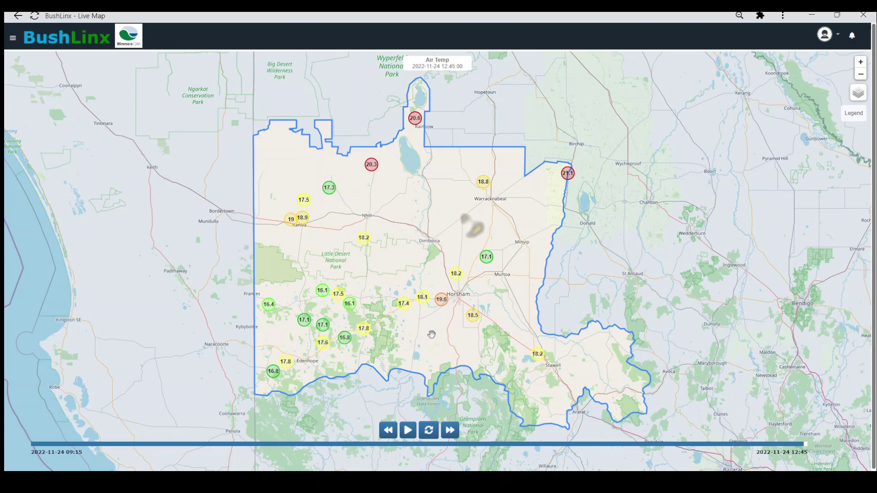
click(432, 434)
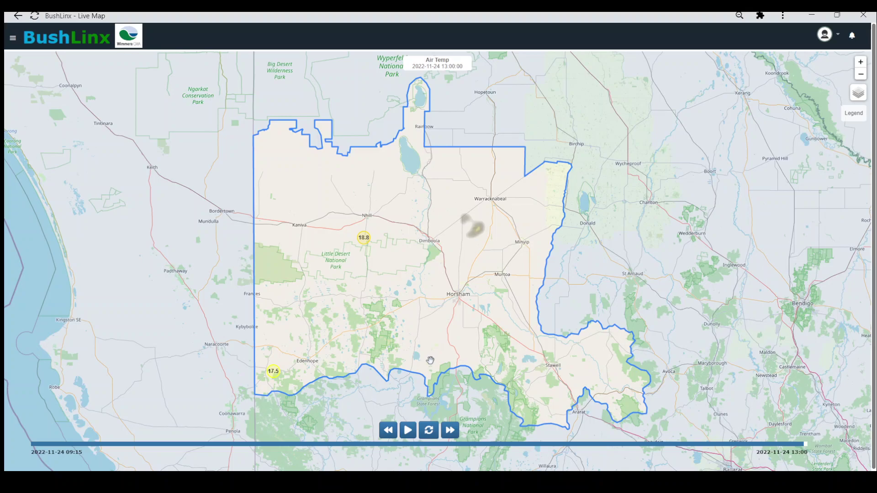
click(389, 431)
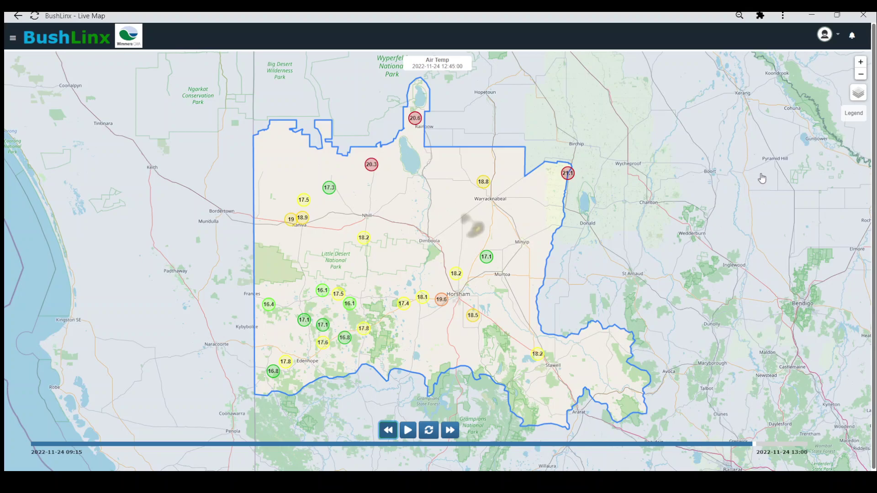
Turn off the BOM Radar overlay and change the weather layer from Air Temp to Daily Rain Sum.
mouse_move(859, 96)
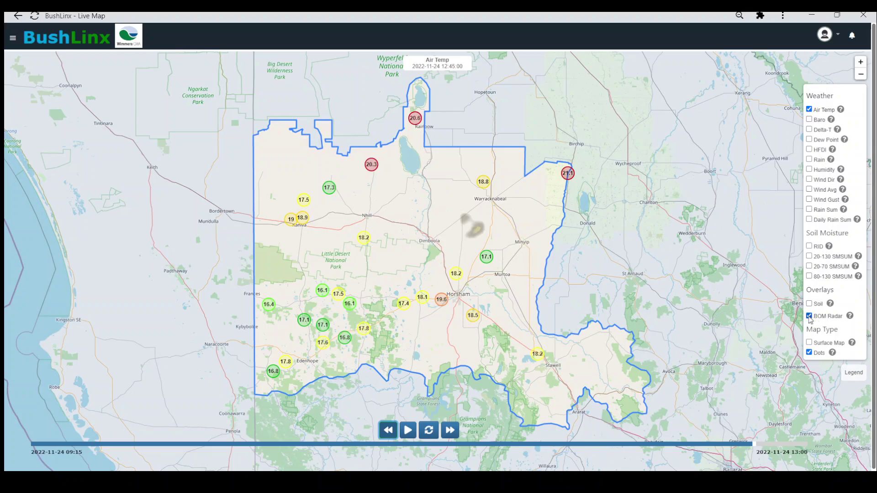
click(810, 317)
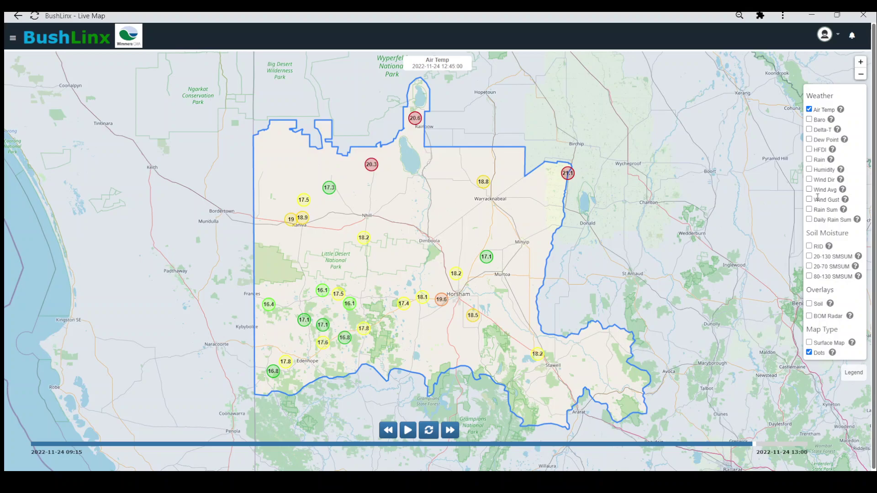
click(810, 220)
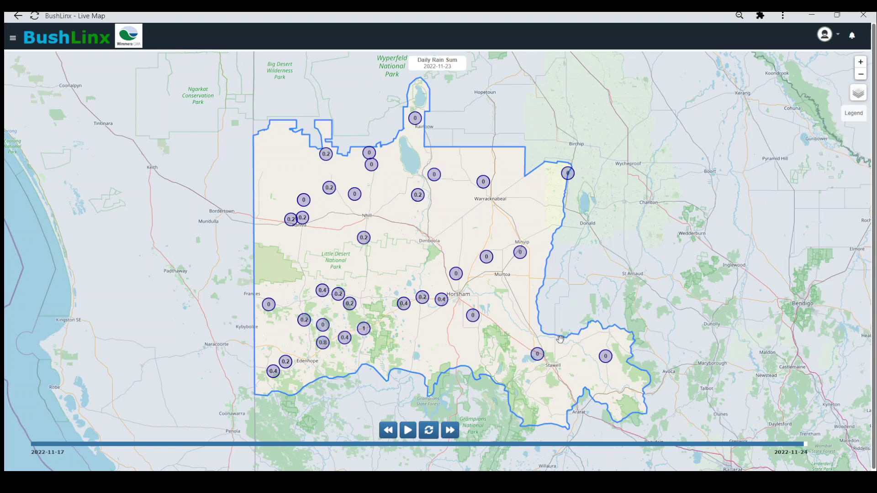
Step the Daily Rain Sum map back day by day to 2022-11-18.
click(390, 431)
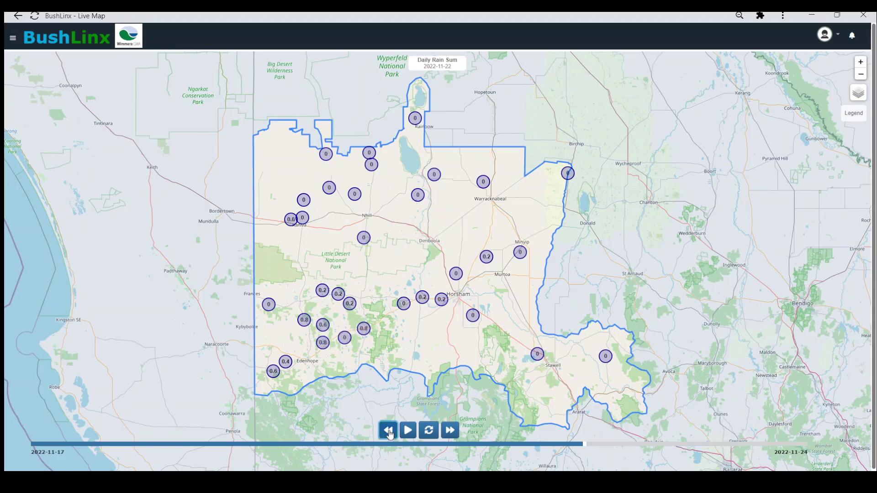
click(390, 432)
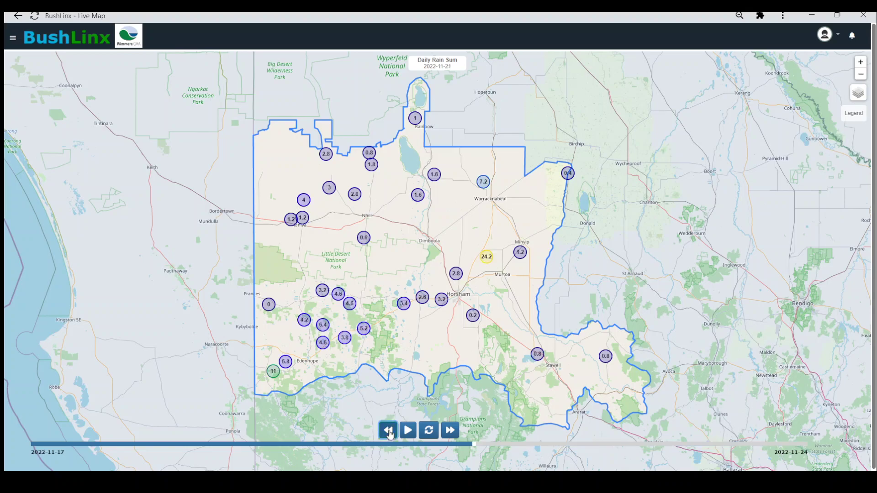
click(390, 432)
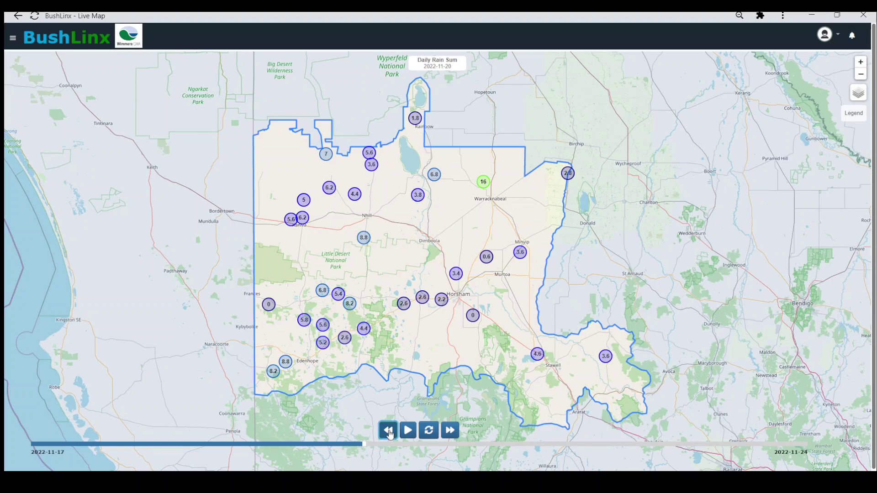
click(389, 431)
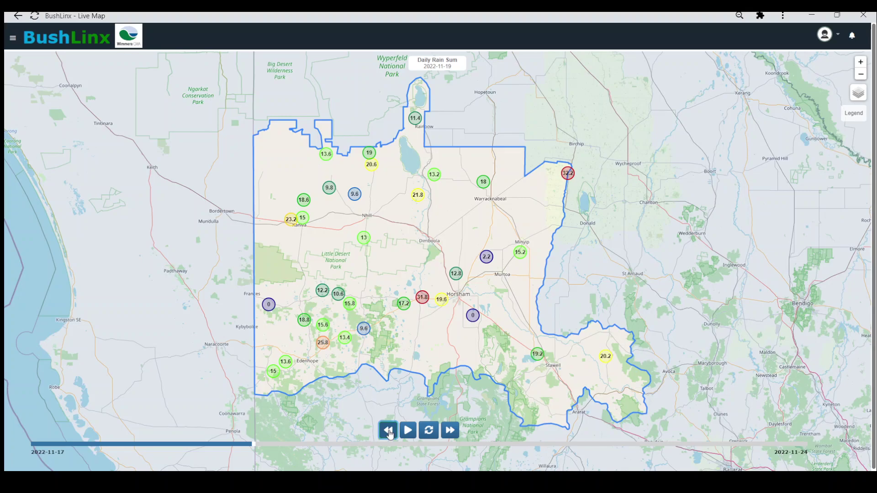
click(389, 432)
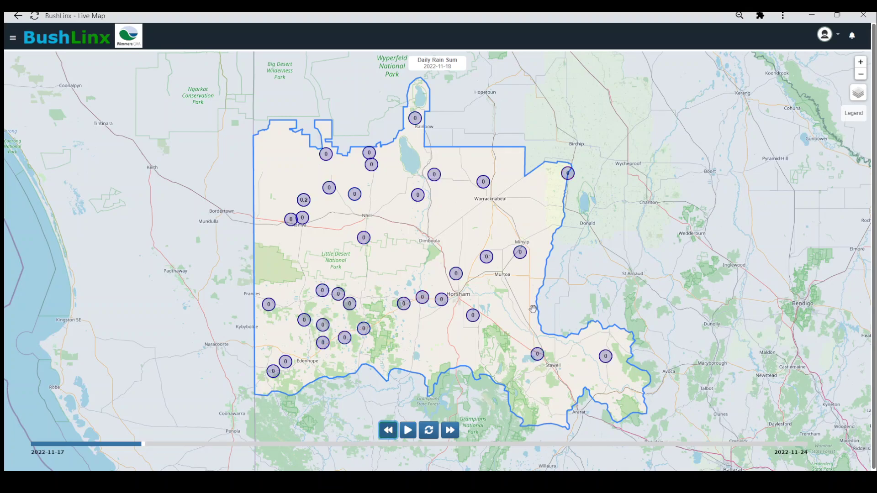
Step the Daily Rain Sum map forward day by day to 2022-11-24.
click(450, 431)
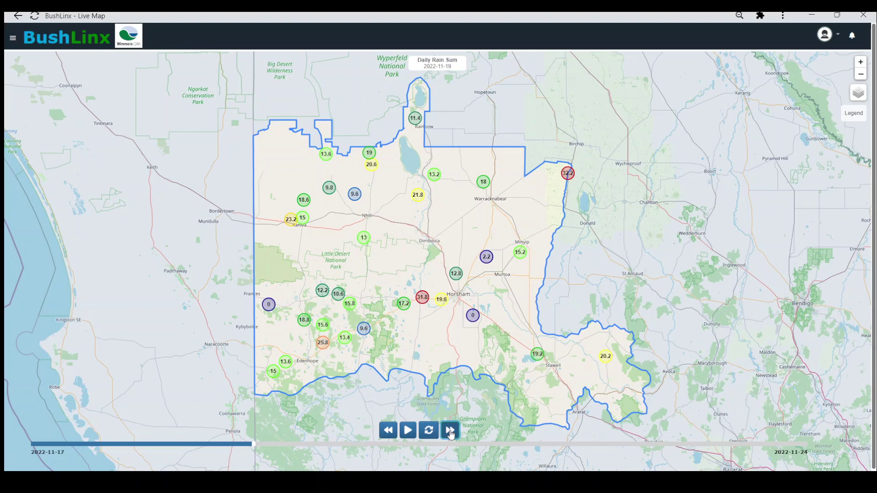
click(450, 430)
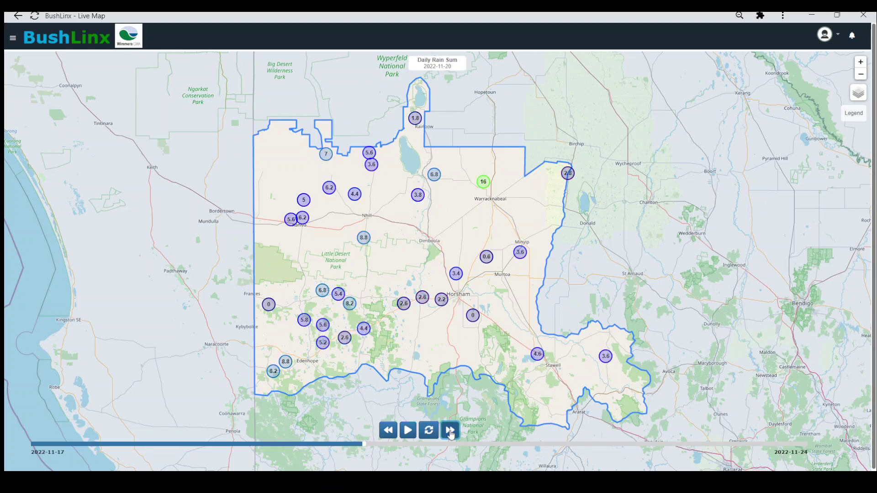
click(451, 431)
click(450, 431)
click(450, 431)
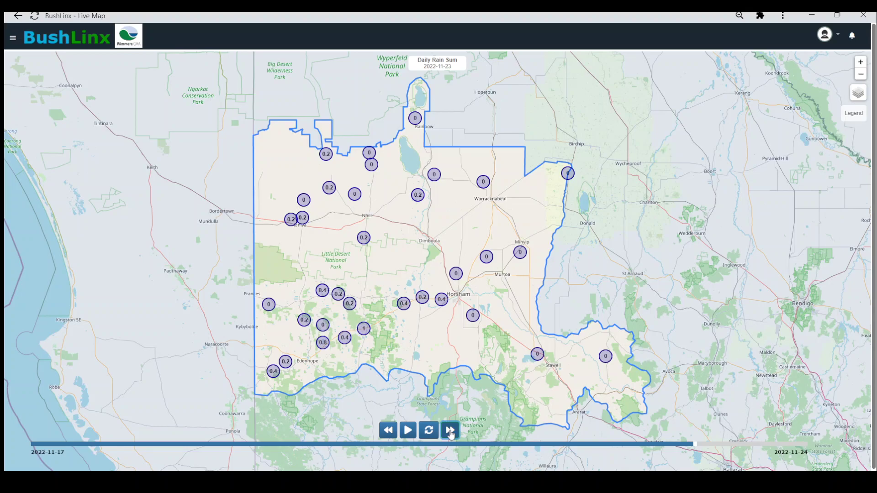
click(451, 431)
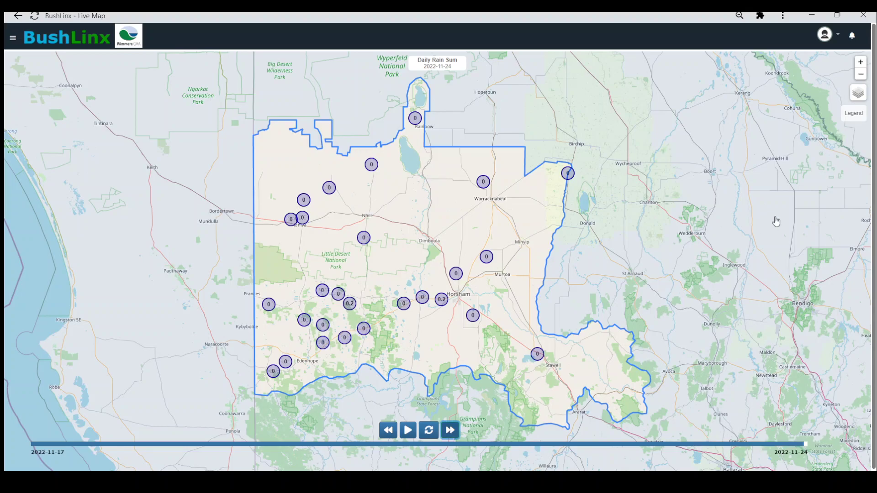
Change the map type to Surface Map and step the Daily Rain Sum back day by day to 2022-11-19.
mouse_move(859, 94)
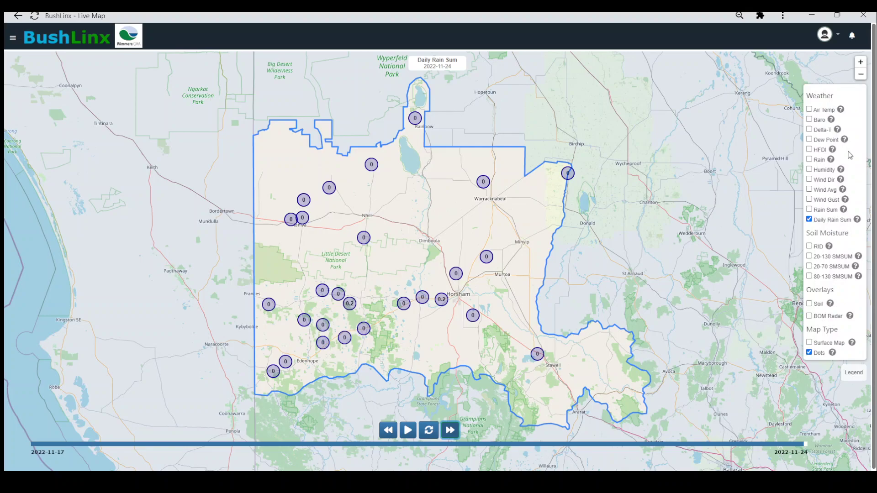
mouse_move(832, 120)
click(809, 343)
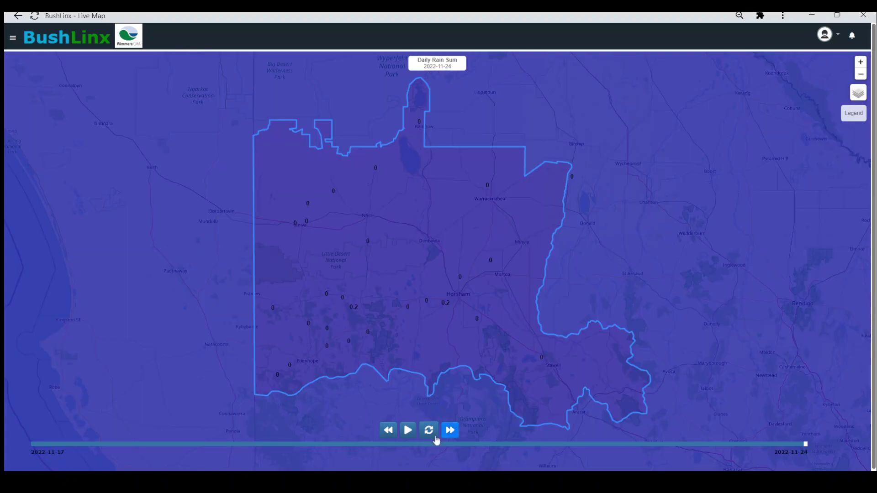
click(390, 430)
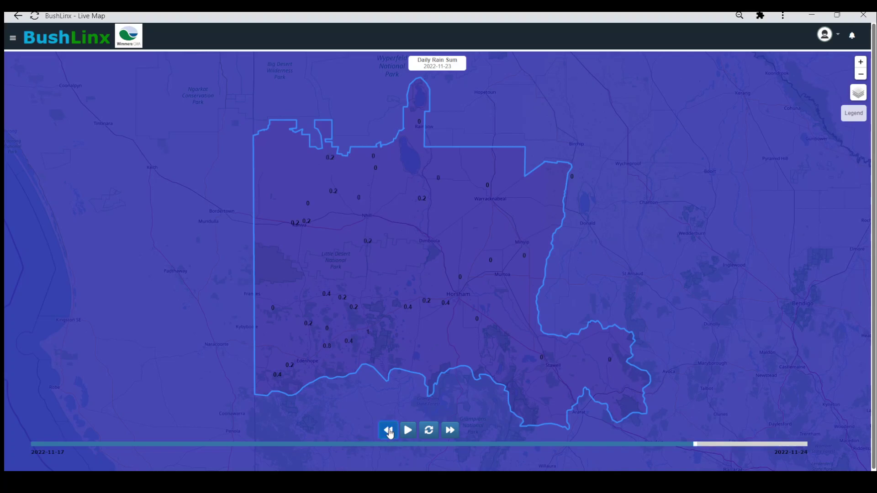
click(390, 430)
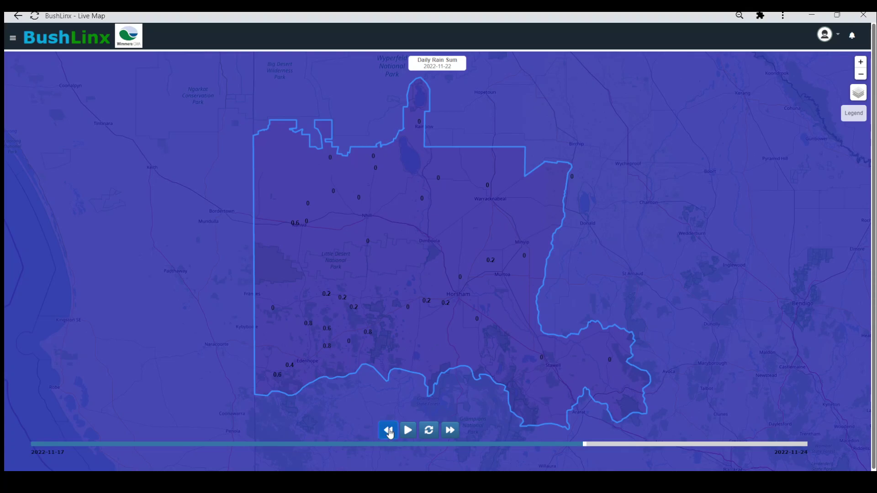
click(390, 431)
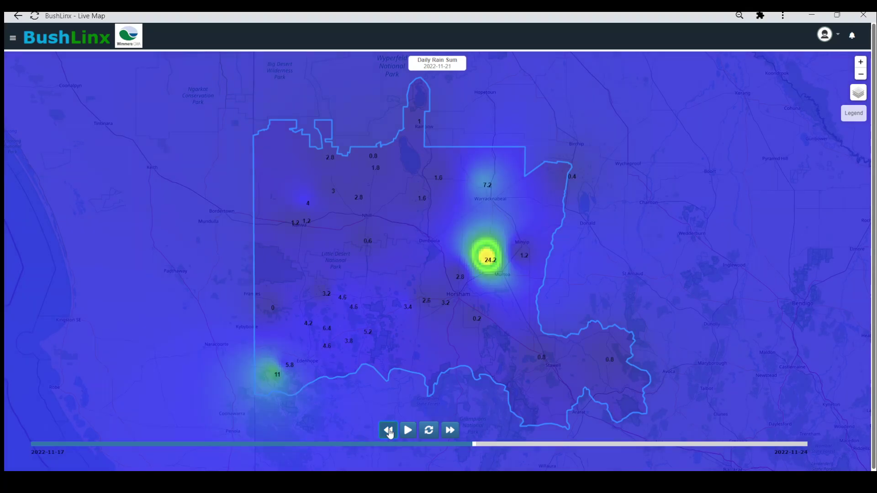
click(389, 430)
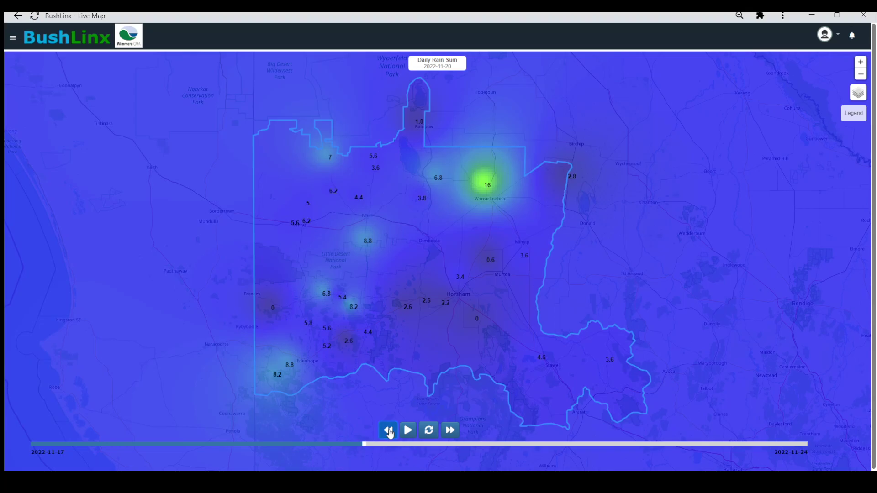
click(389, 430)
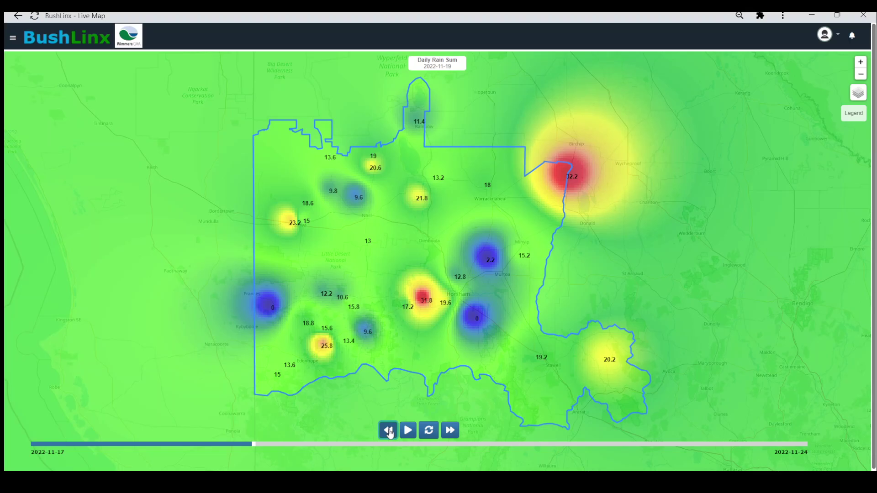
Show the Air Temp layer on the map and set the map type back to Dots.
mouse_move(852, 95)
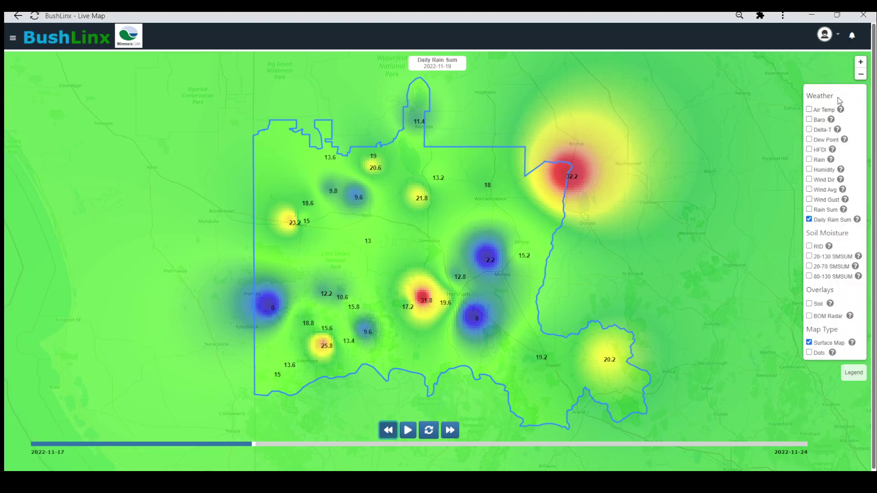
click(810, 109)
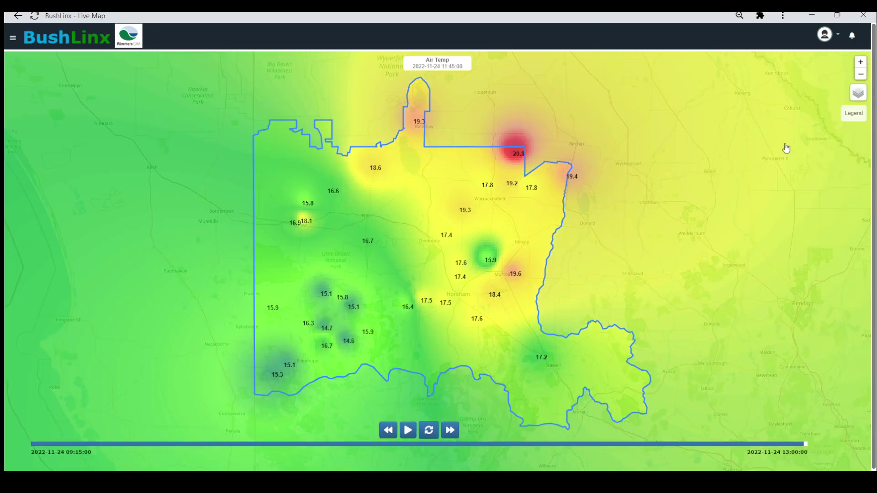
mouse_move(858, 91)
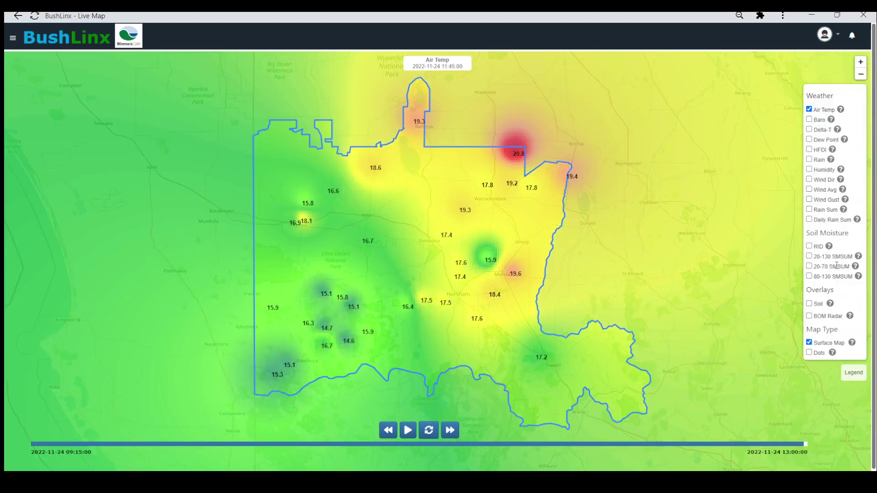
click(810, 354)
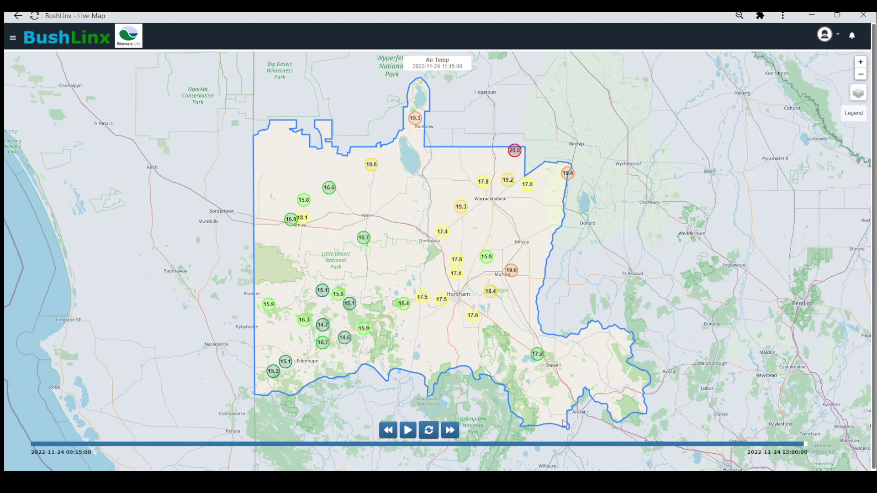
click(409, 430)
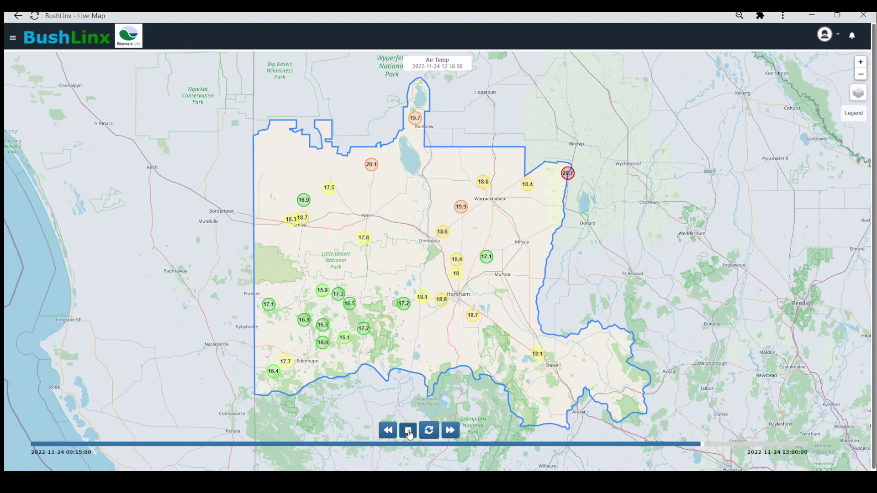
click(409, 432)
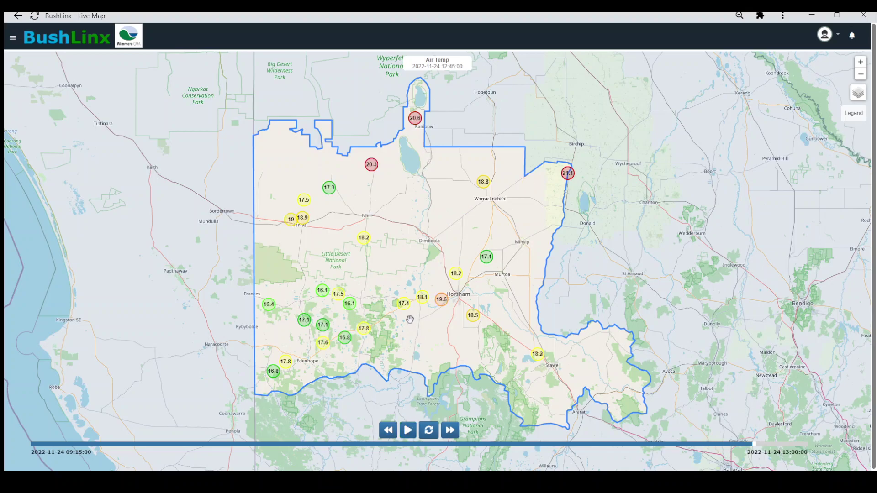
Open the Natimuk 2 station's weather summary from the map and examine its temperature history chart.
click(404, 306)
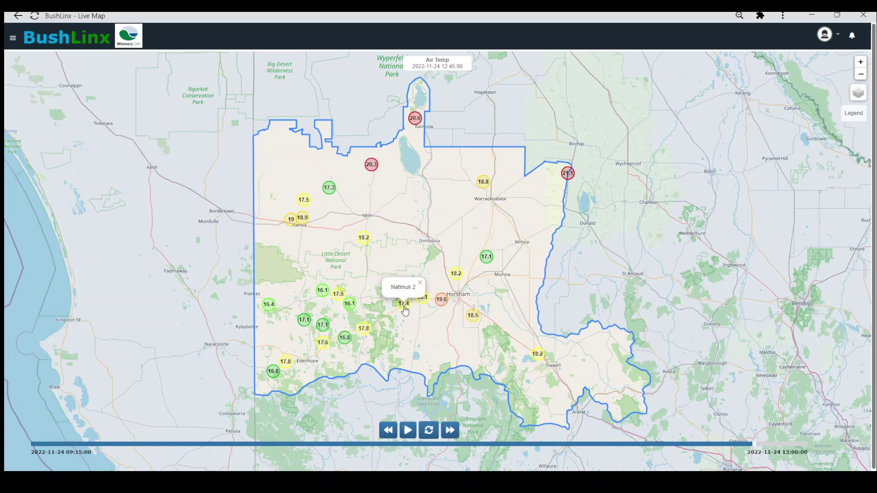
click(403, 307)
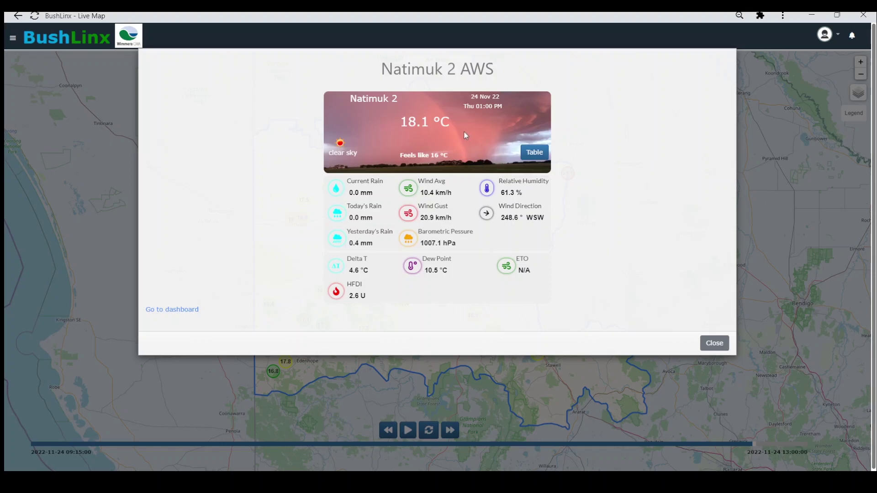
click(416, 128)
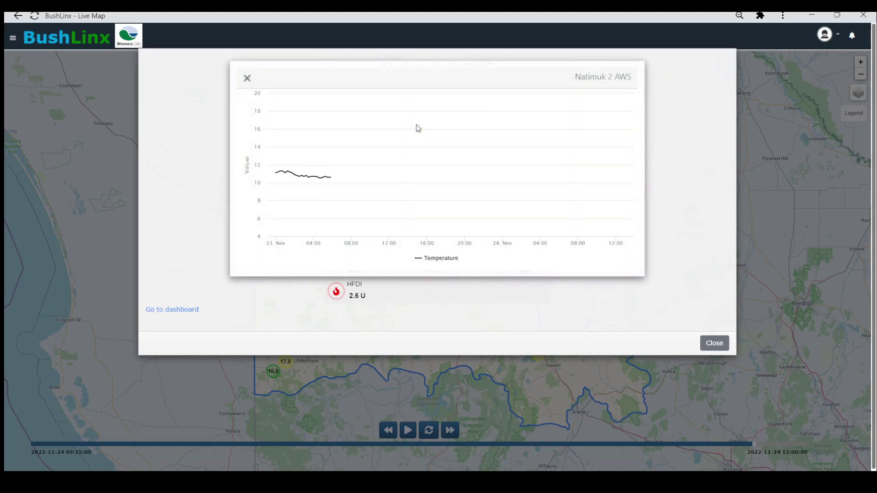
mouse_move(418, 123)
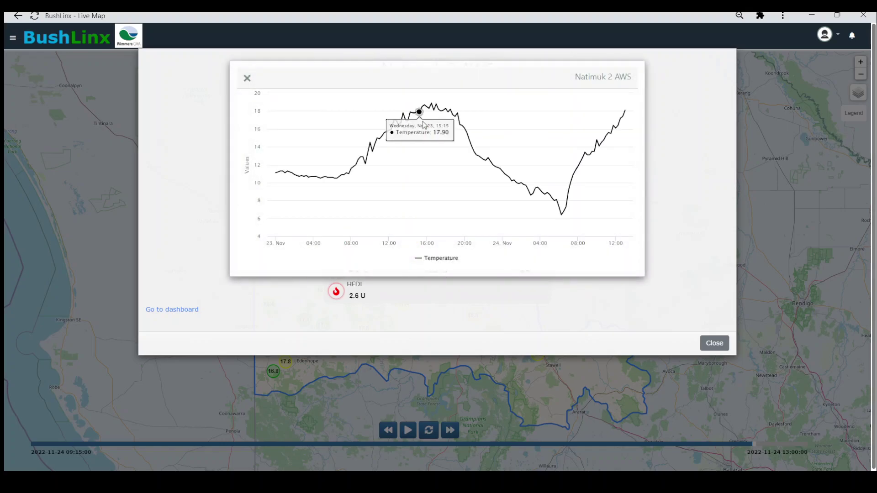
click(247, 78)
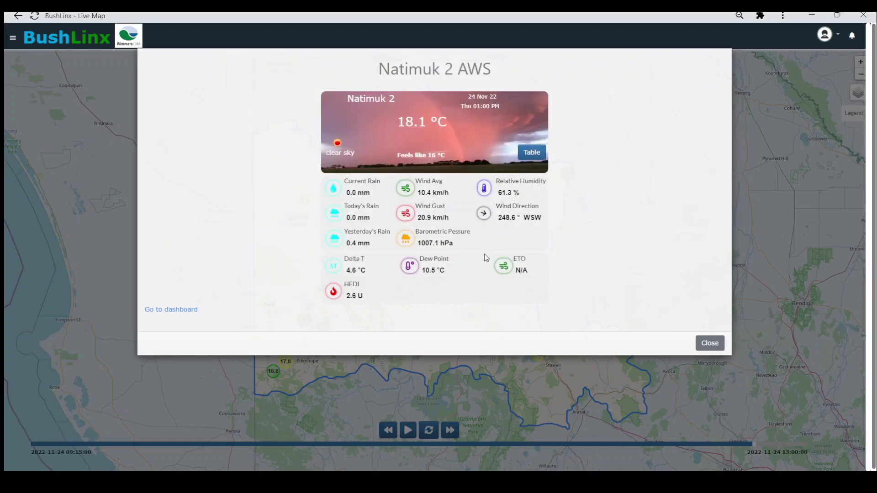
View the Natimuk 2 weather data table and go to the station's dashboard.
click(532, 154)
click(191, 313)
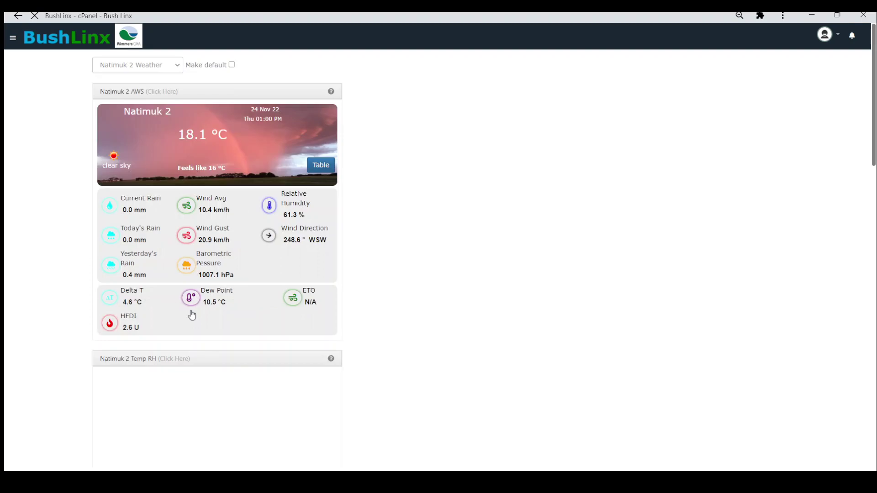